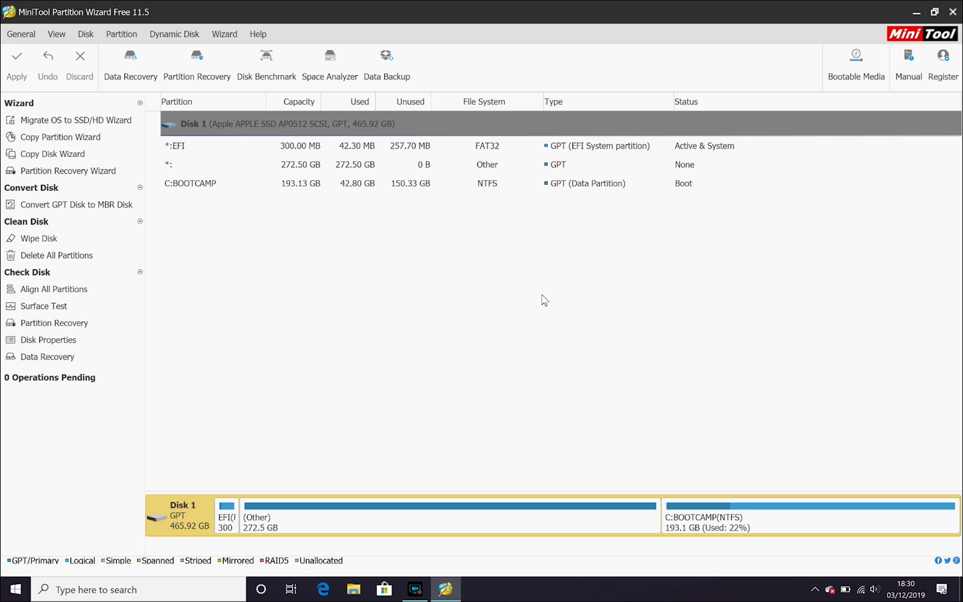
- Shrink C:BOOTCAMP to a 100 GB partition size in Move/Resize, leaving 93.13 GB unallocated
right_click(718, 183)
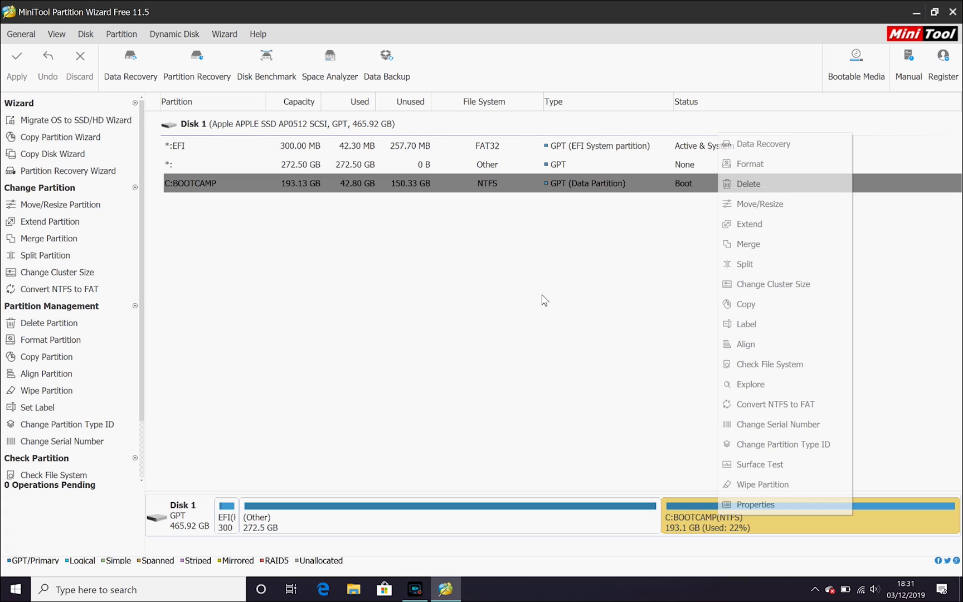
key("Up")
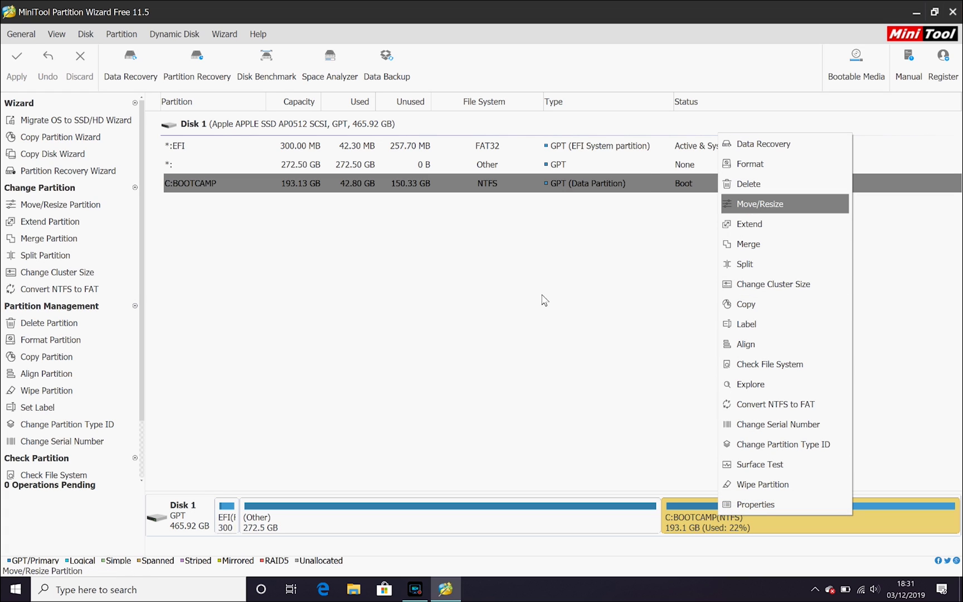
key("Return")
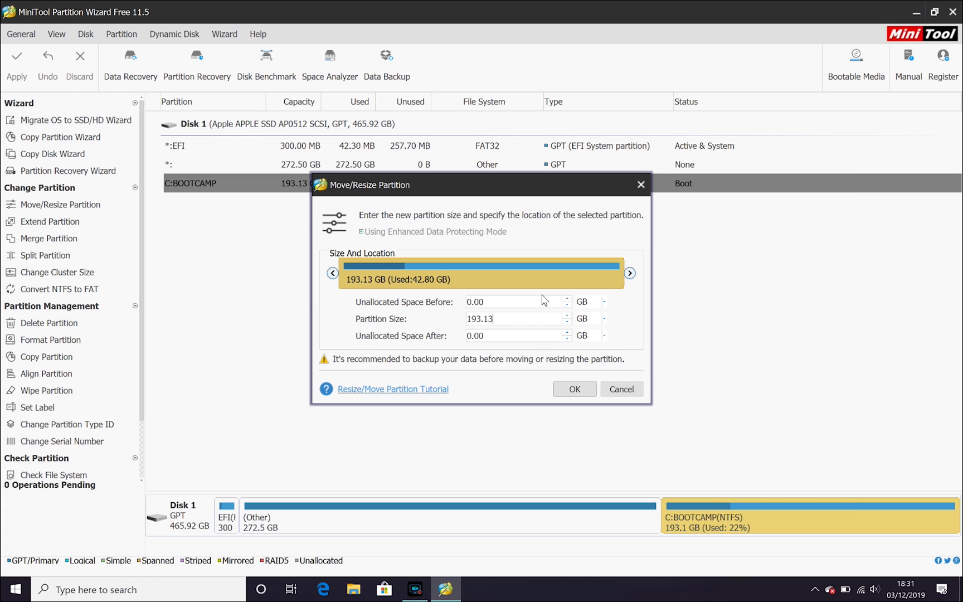
key("ctrl+a")
type("100")
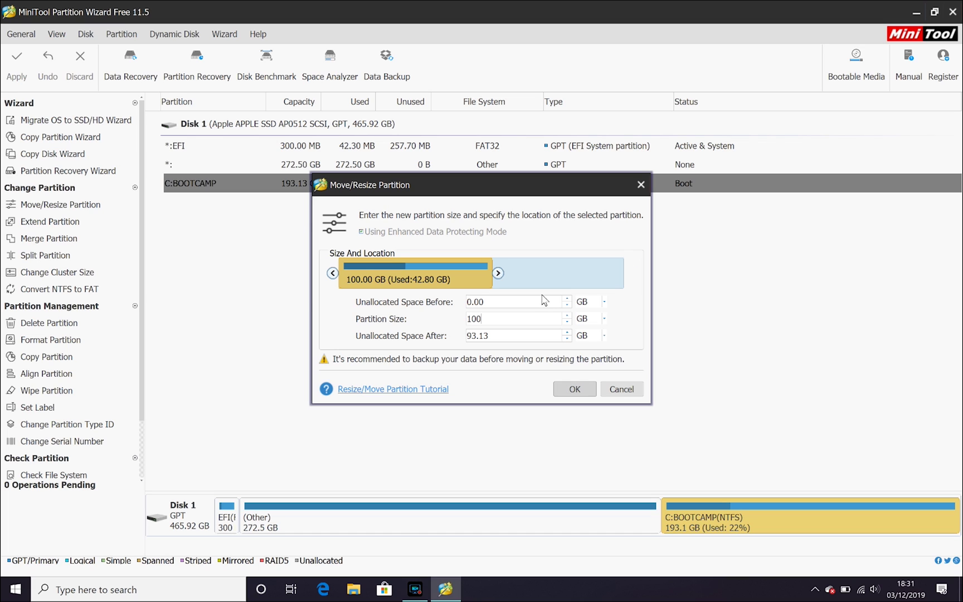
key("Return")
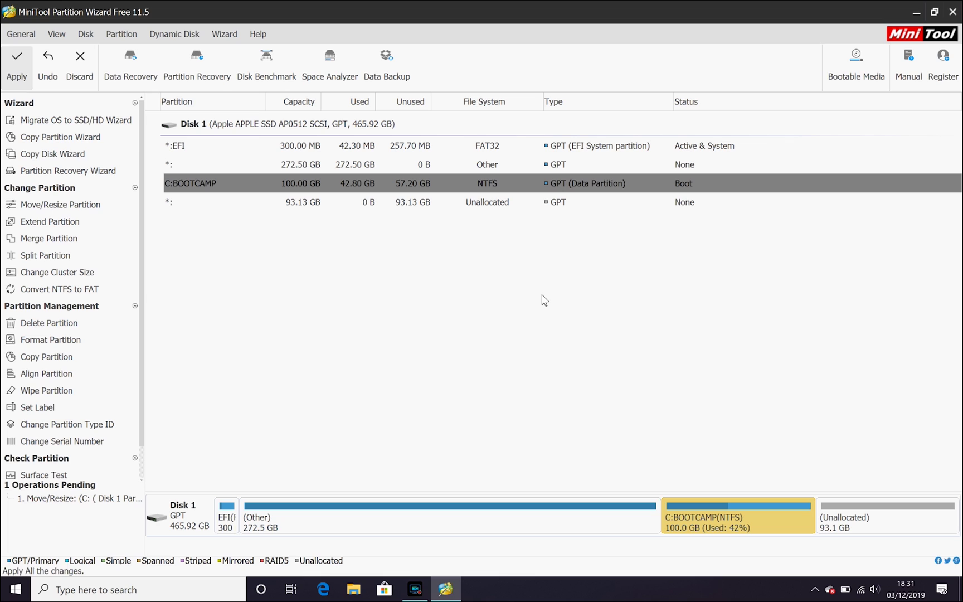
- Apply the pending BOOTCAMP shrink so Windows reboots to perform it
key("Return")
key("Return")
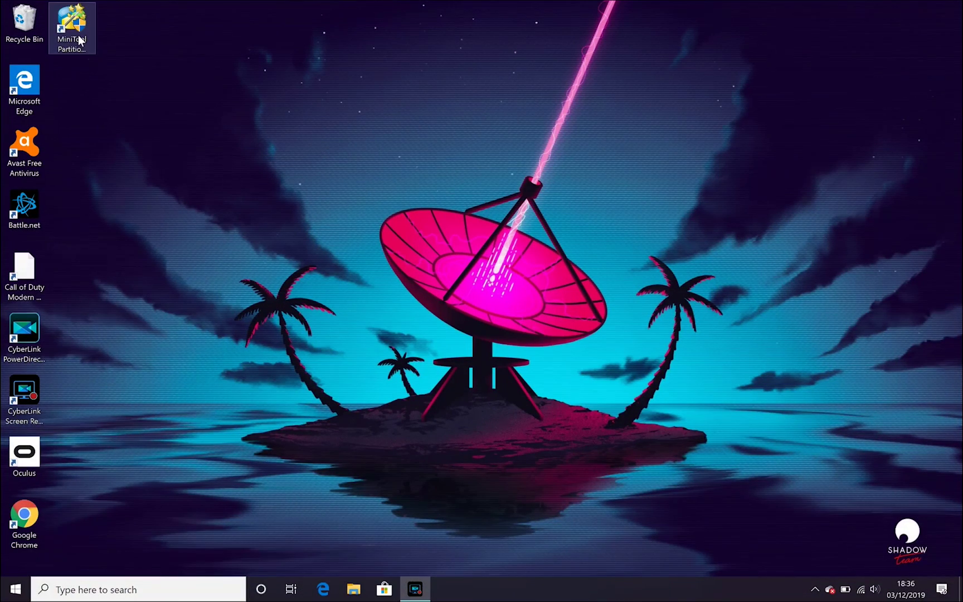
- Relaunch MiniTool Partition Wizard from its desktop shortcut, allowing the UAC permission prompt
left_click(79, 38)
double_click(79, 38)
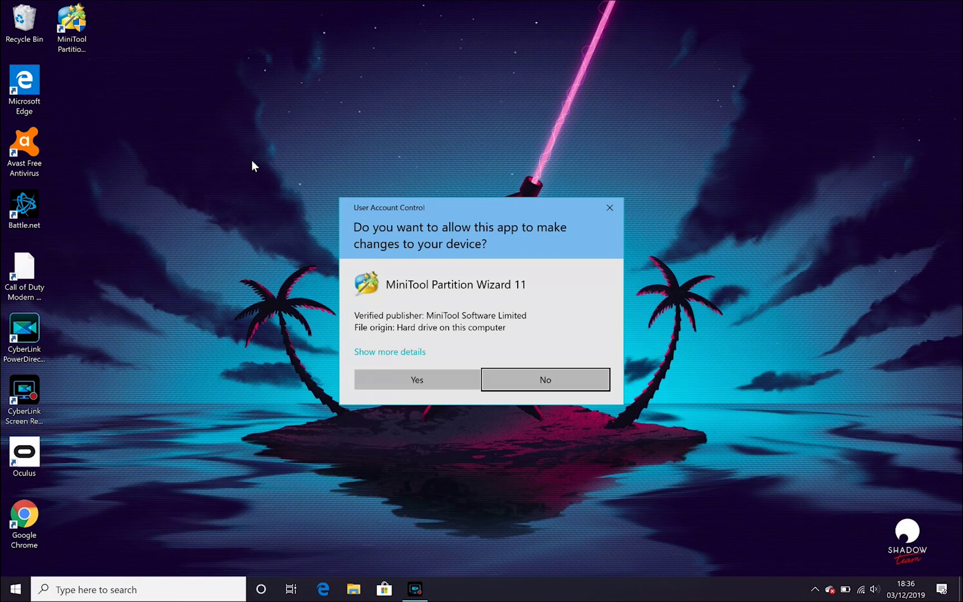
key("Left")
key("Return")
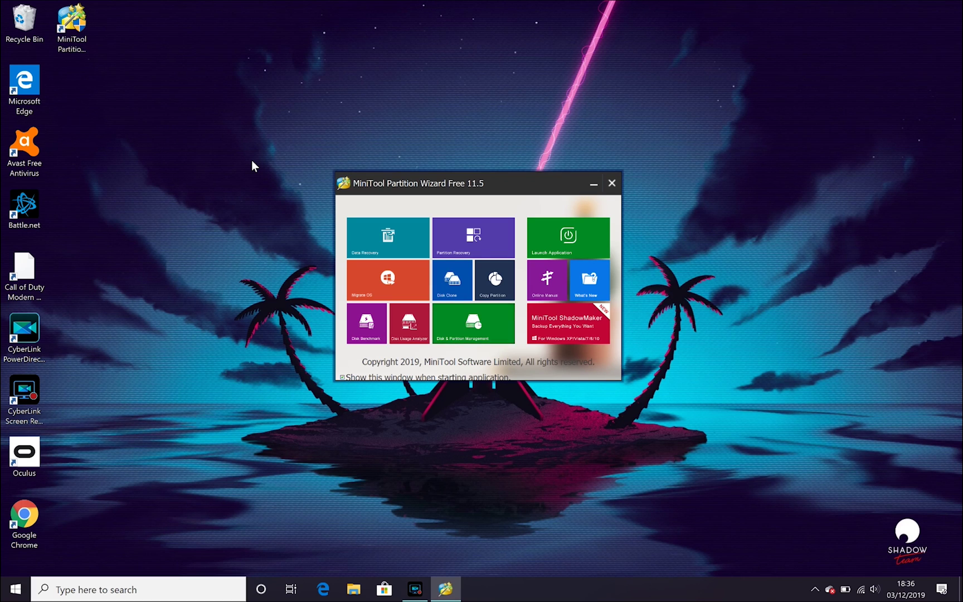
key("Return")
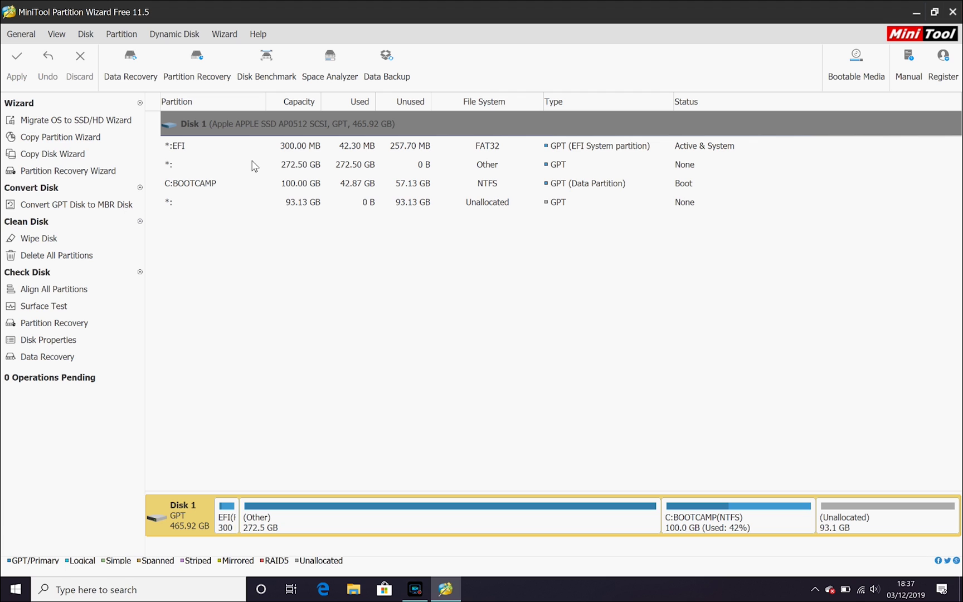
- On the Mac, launch Disk Utility via Spotlight and show the Apple SSD's Partition pie chart
key("ctrl+Left")
key("super+space")
type("disk")
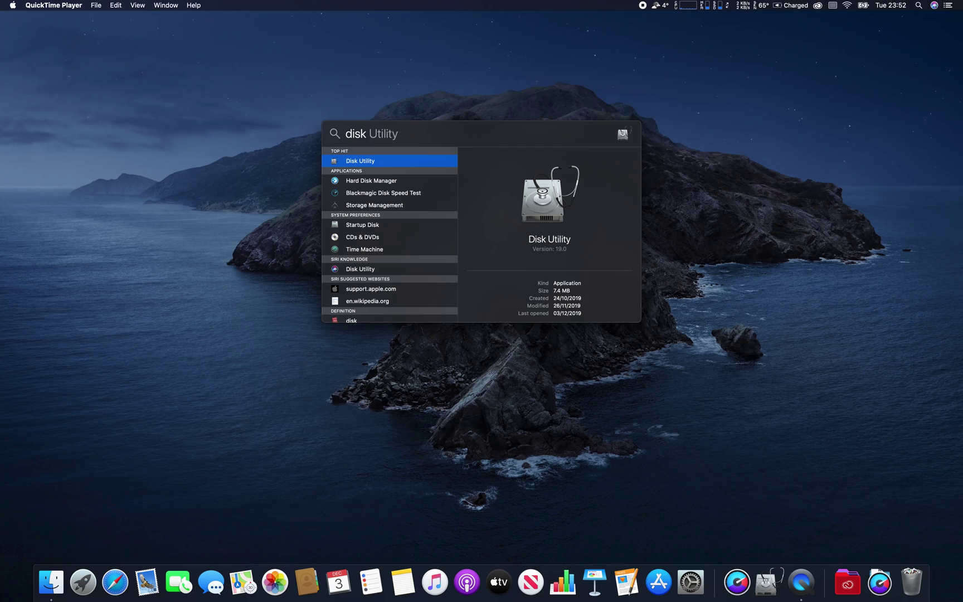
key("Return")
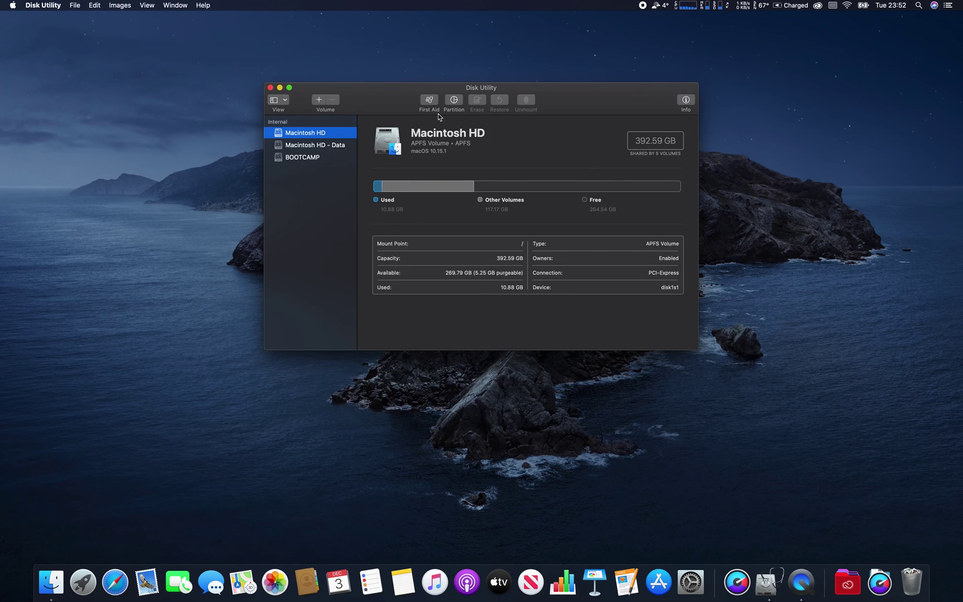
left_click(454, 101)
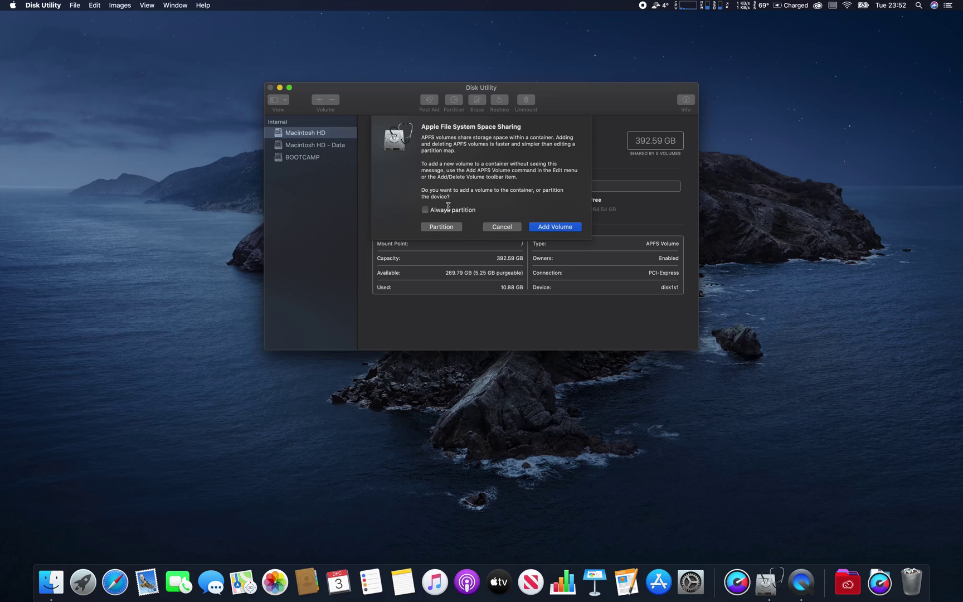
left_click(441, 227)
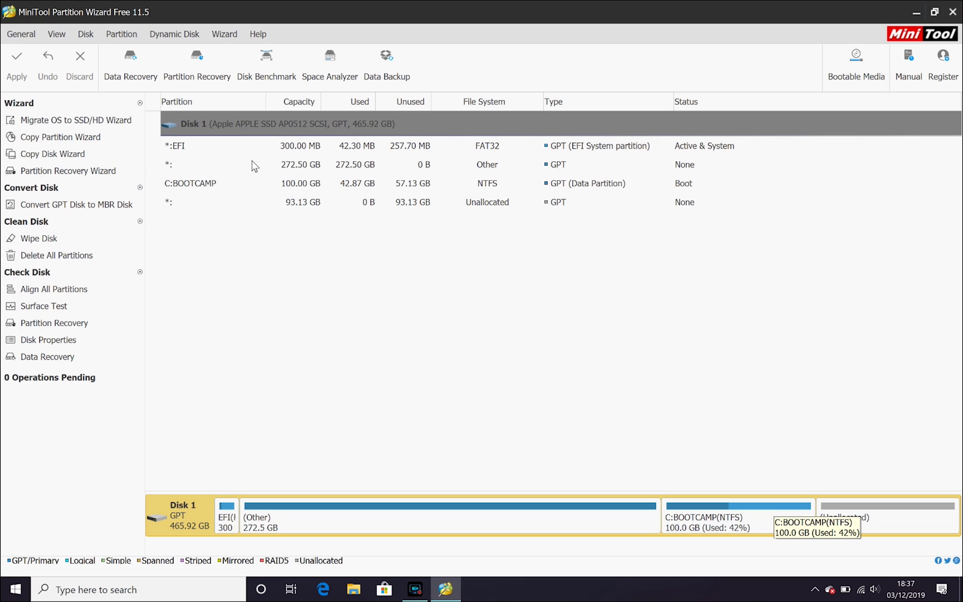
- Move BOOTCAMP to the disk's end, free space before it, and apply the change
right_click(777, 515)
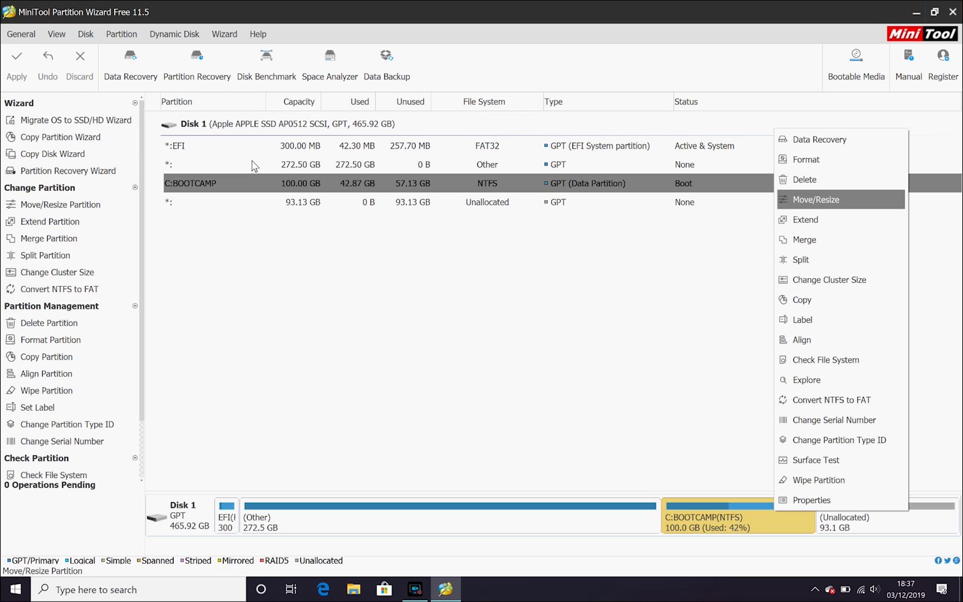
left_click(814, 200)
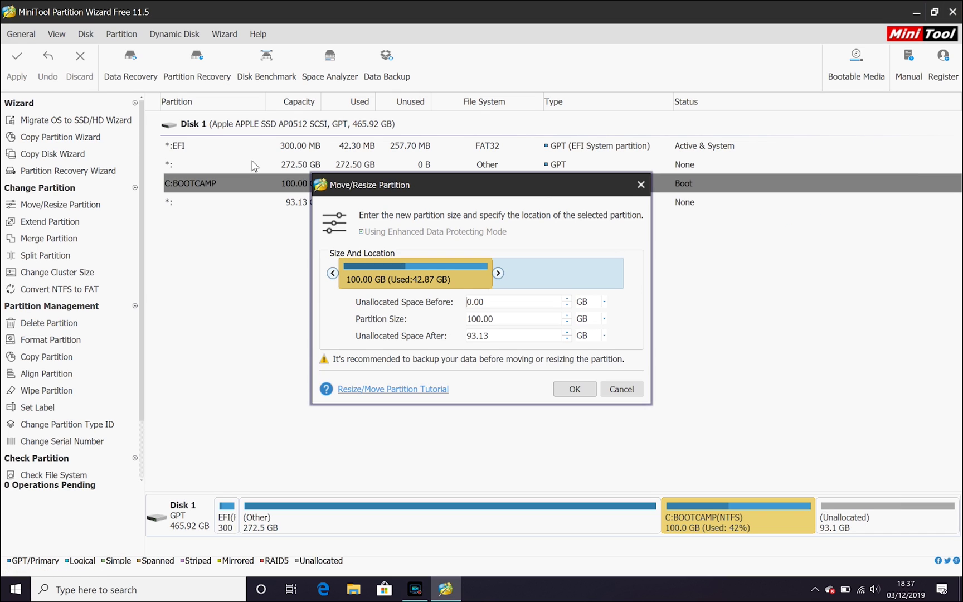
left_click_drag(415, 273, 547, 273)
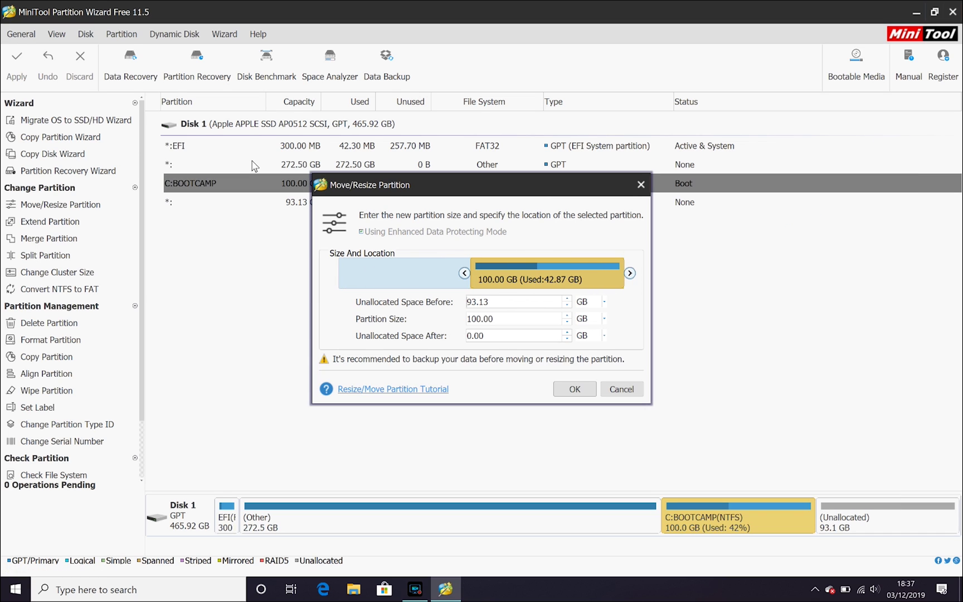
key("Return")
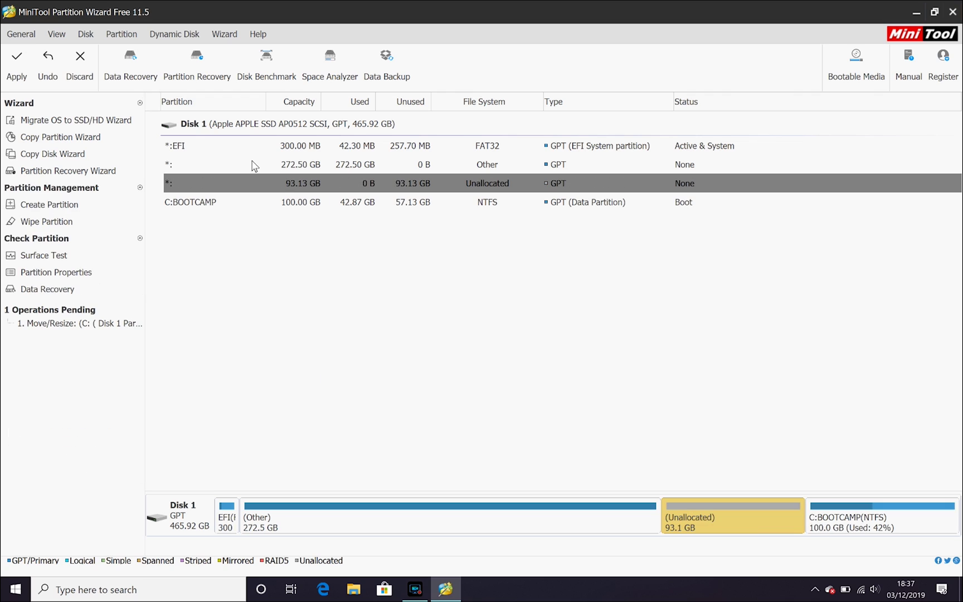
key("Return")
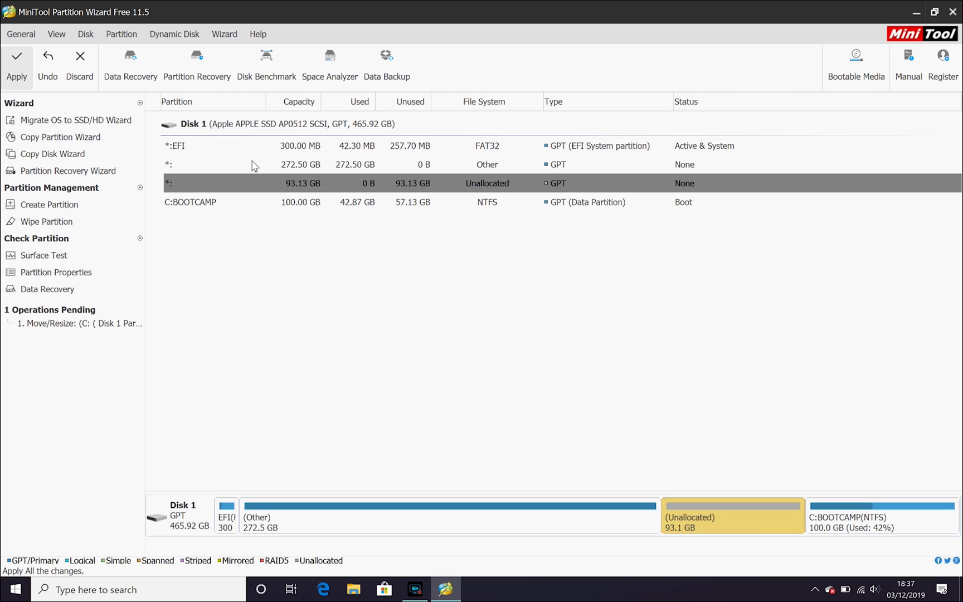
key("Return")
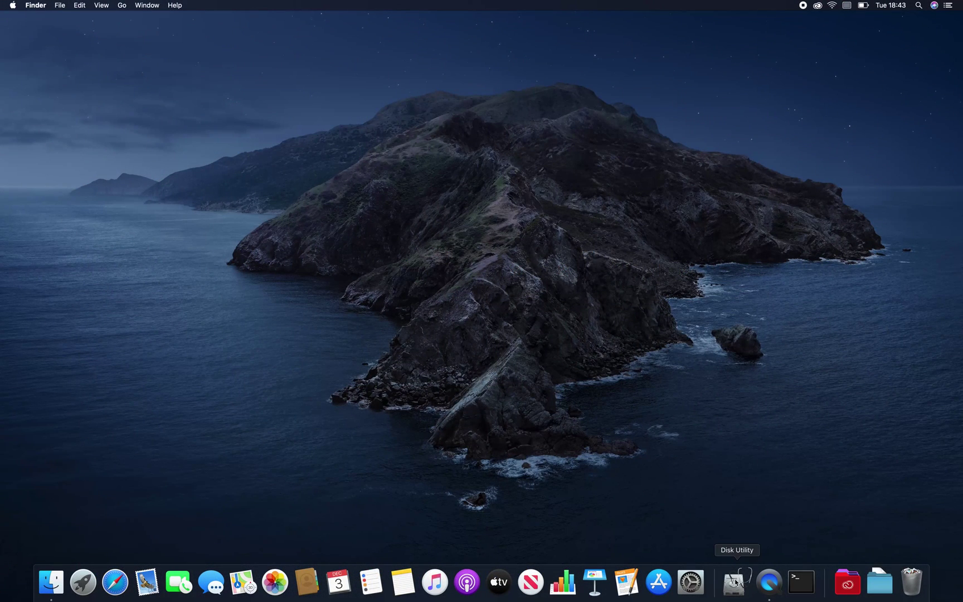
- Once the boot-time resize finishes, reopen Disk Utility from the macOS Dock
left_click(735, 583)
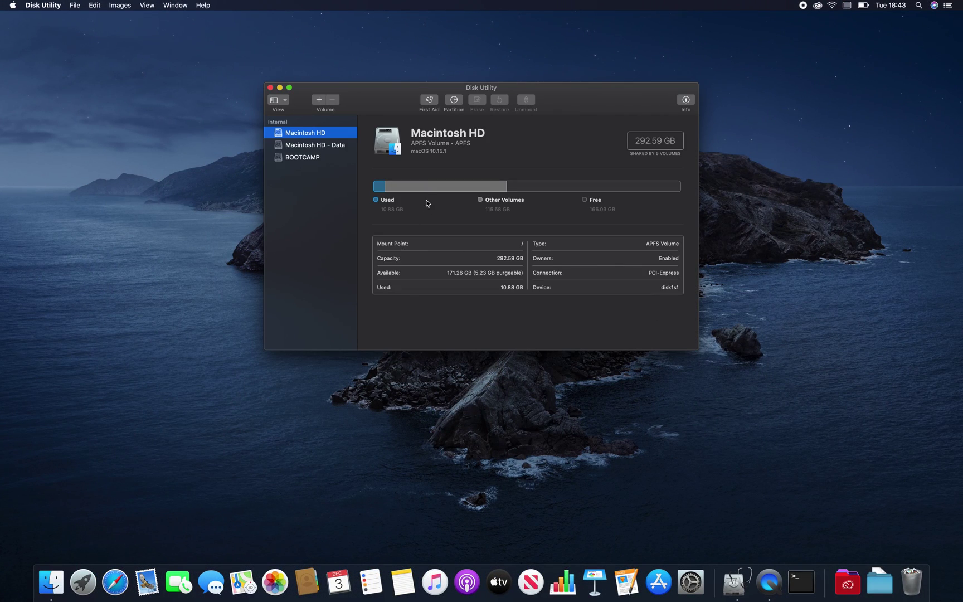
- Inspect the 100 GB free space in the Partition pie chart, then close Disk Utility and launch Terminal
left_click(453, 107)
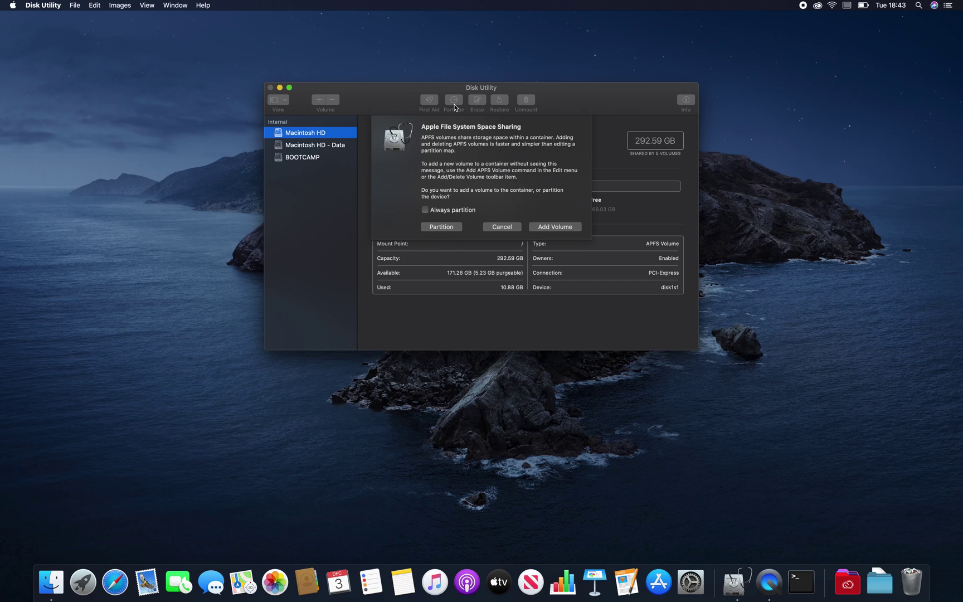
left_click(432, 227)
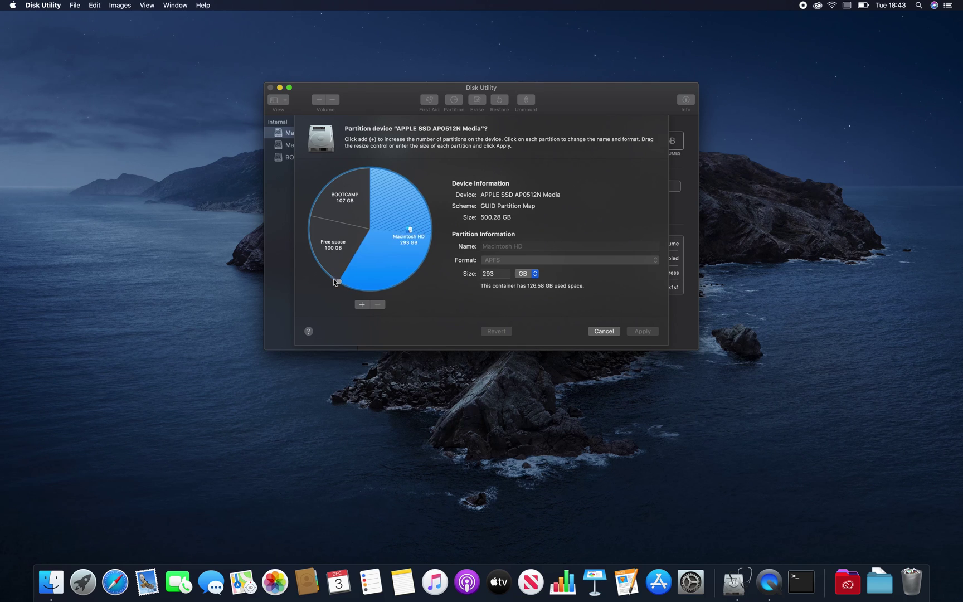
mouse_move(331, 271)
left_mouse_down()
mouse_move(351, 285)
mouse_move(338, 281)
left_mouse_up()
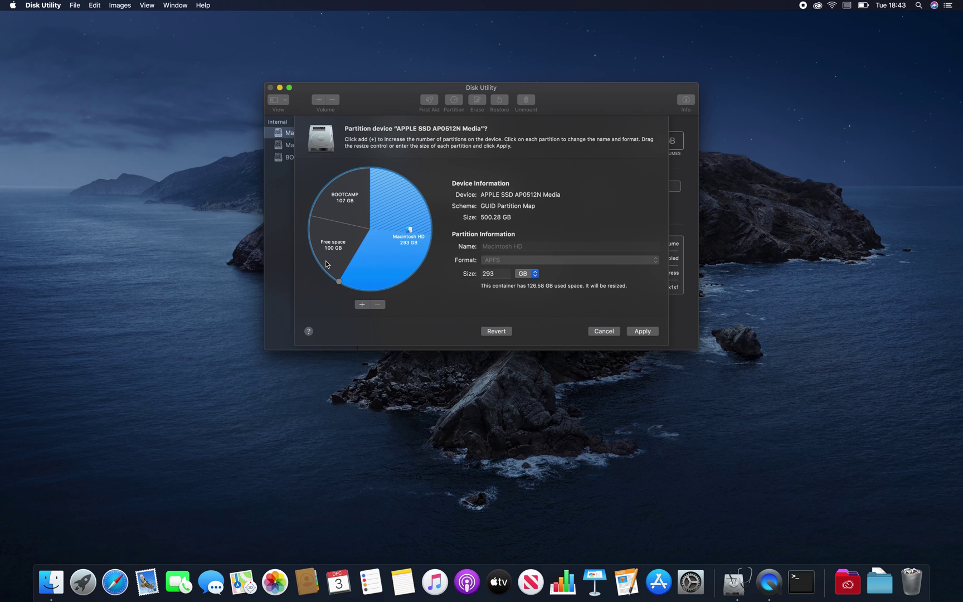
key("super+h")
left_click(801, 582)
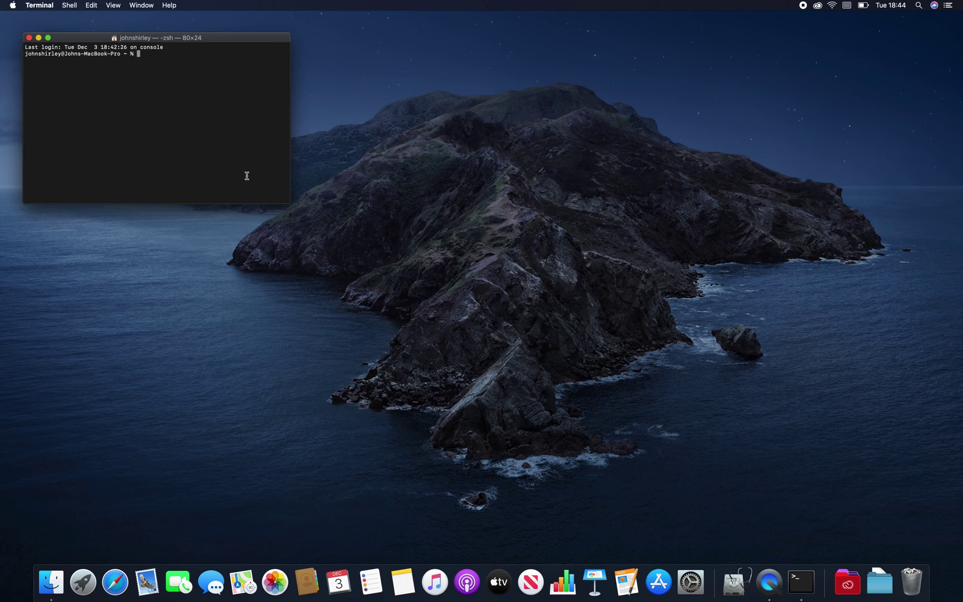
- Enlarge the Terminal window to 145×40 and run df -h
left_click_drag(194, 41, 382, 143)
left_click_drag(477, 304, 692, 410)
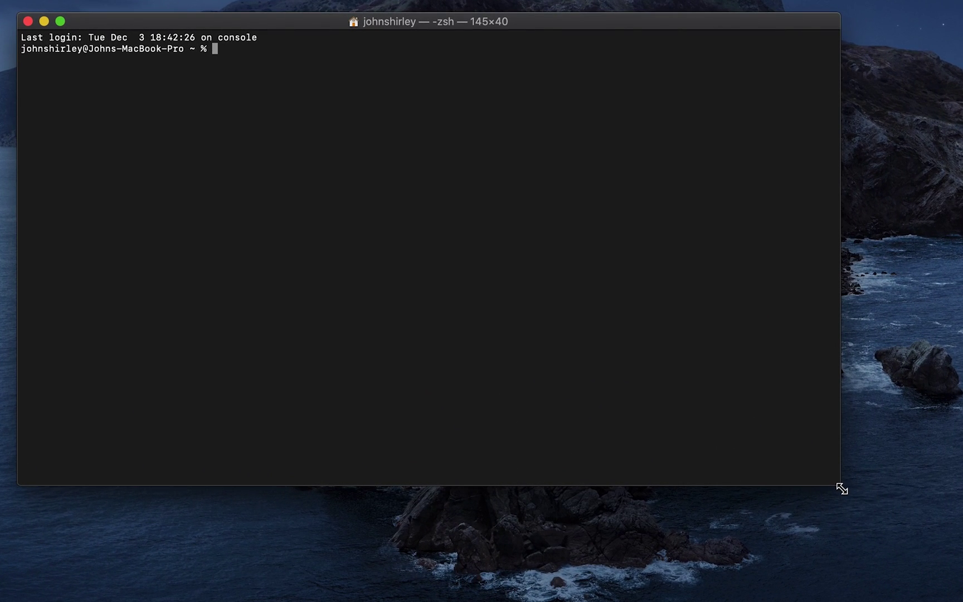
type("df ")
type("-")
type("h")
key("Return")
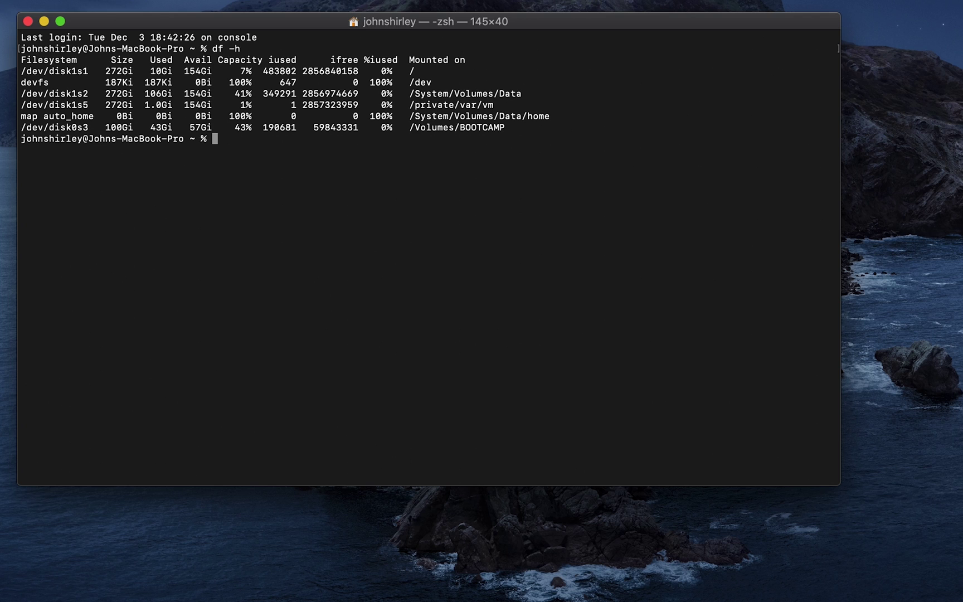
- Run diskutil apfs list and scroll through the container report for disk0s2
key("Up")
key("Up")
key("Up")
key("Up")
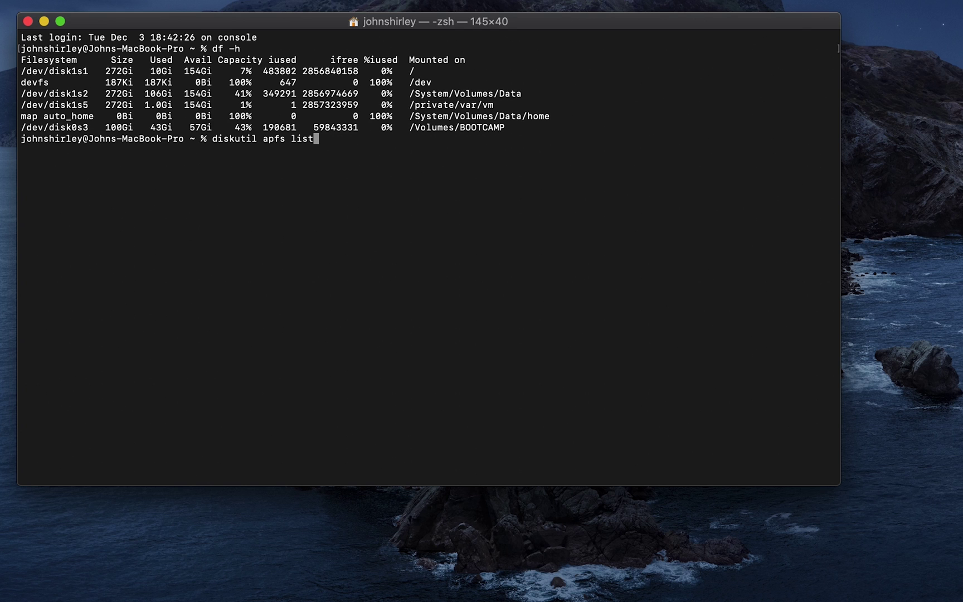
key("Return")
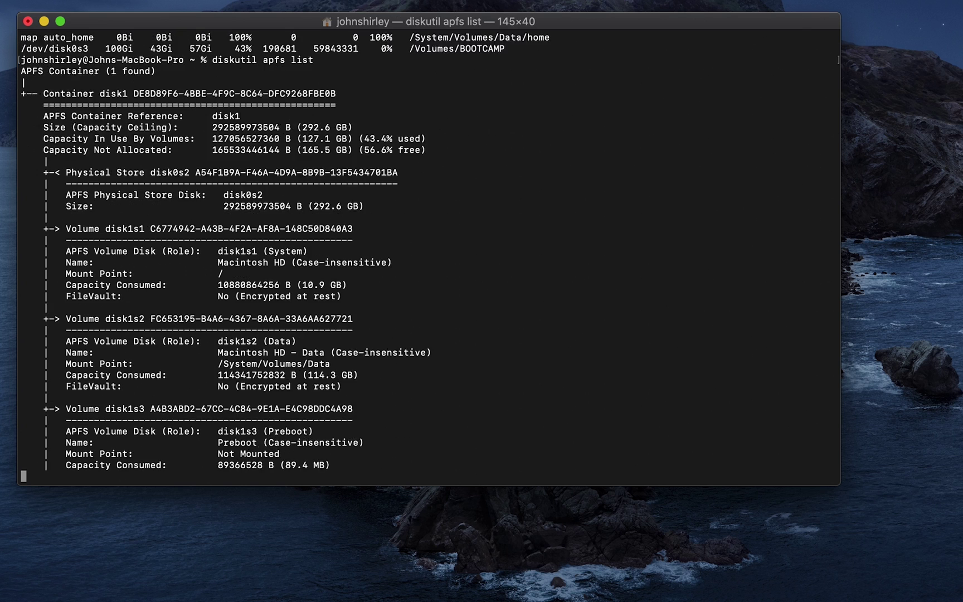
scroll(237, 434, "up", 10)
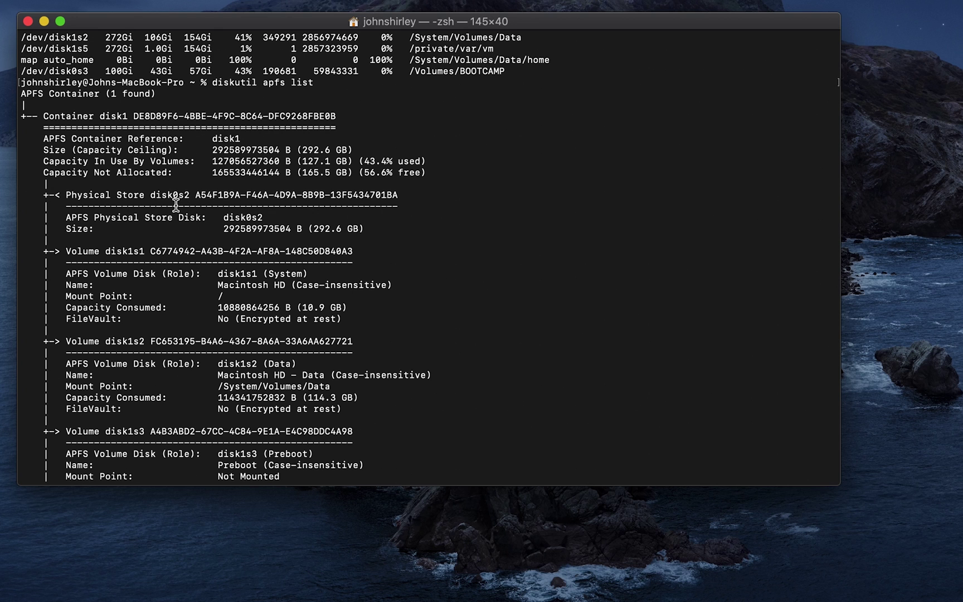
scroll(162, 323, "down", 5)
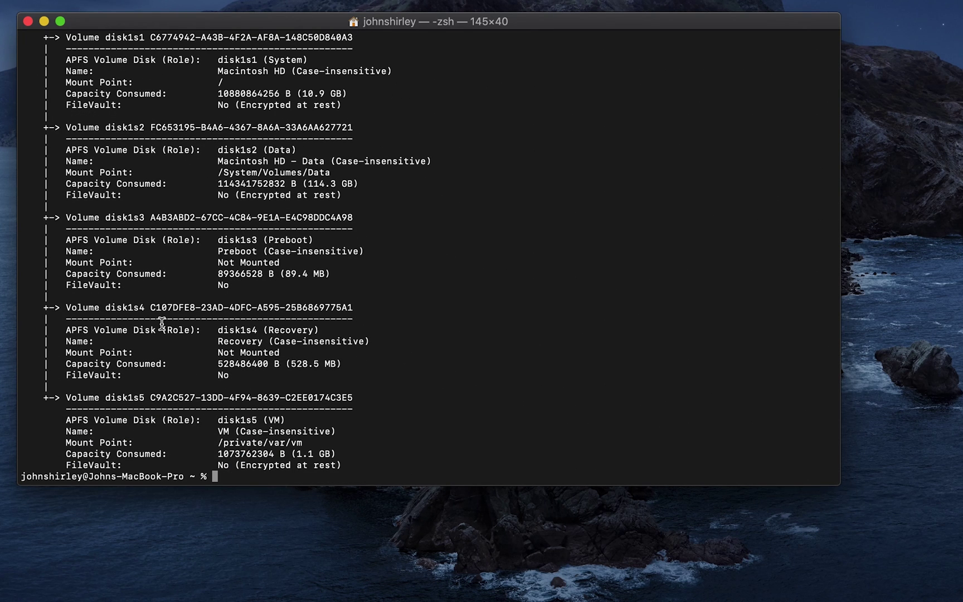
- Run sudo diskutil apfs resizeContainer disk0s2 0 with the admin password to reach 392.6 GB
key("Up")
key("Up")
key("Up")
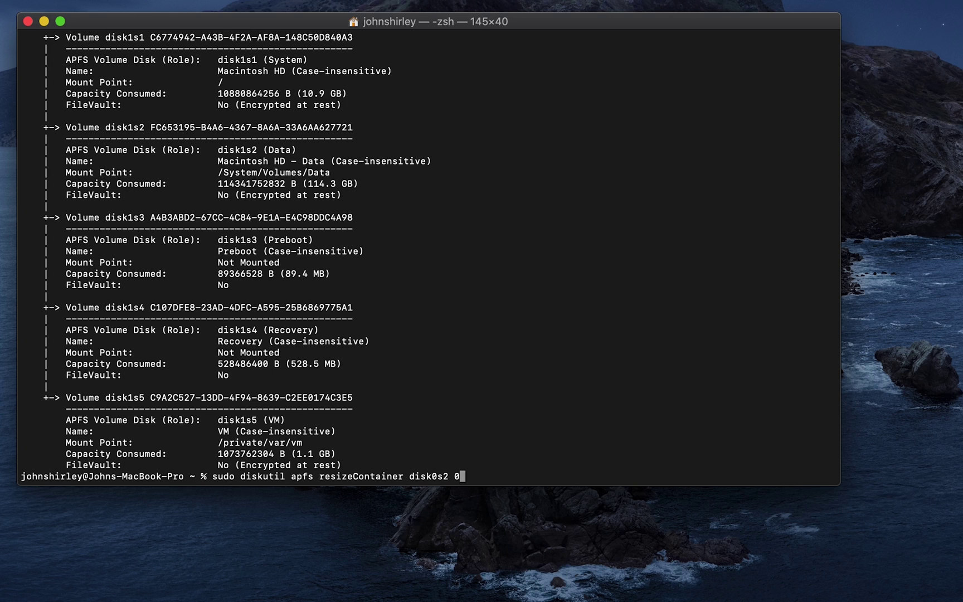
key("Return")
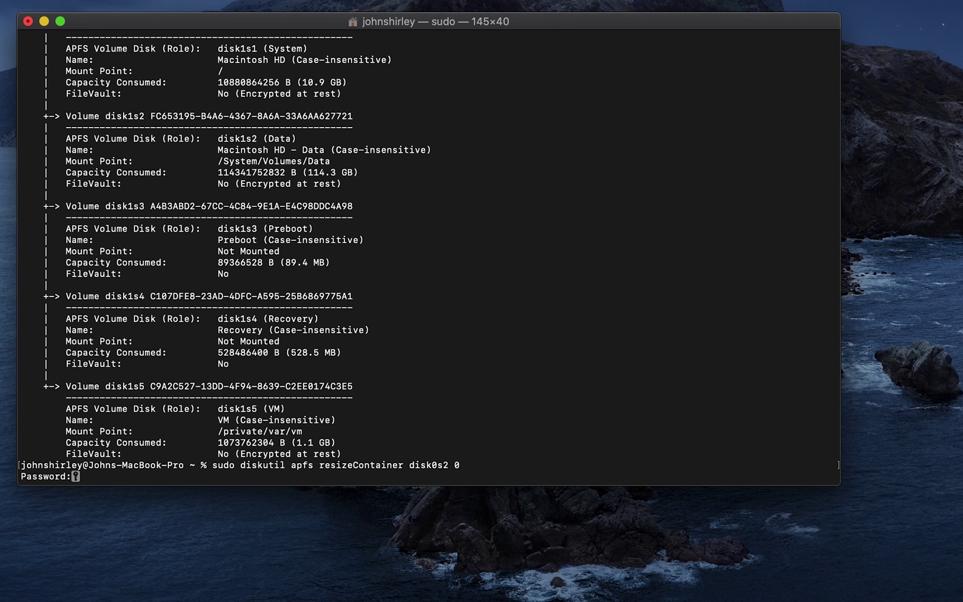
key("Return")
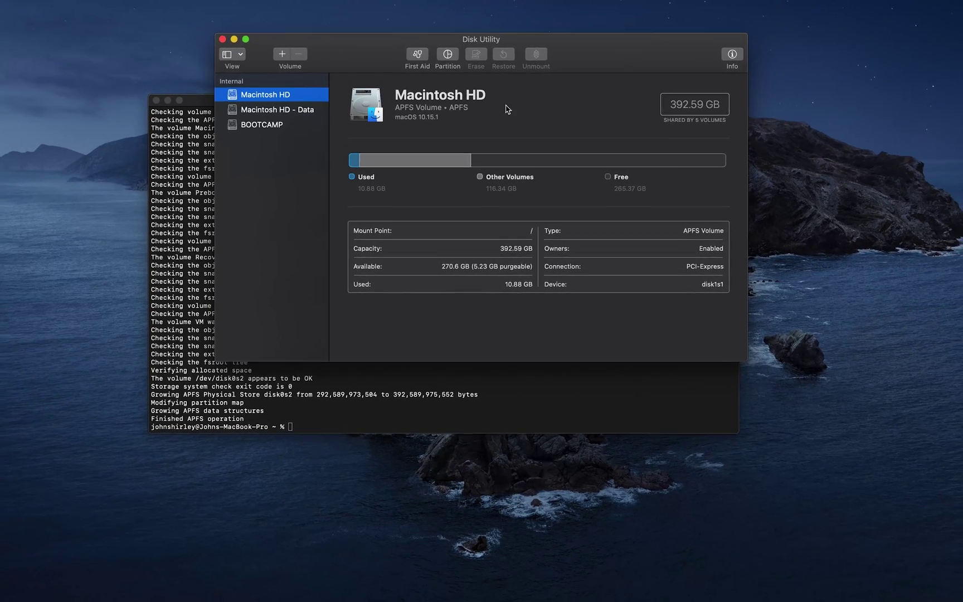
- Show the Partition pie chart: Macintosh HD at 393 GB beside BOOTCAMP at 107 GB
left_click(454, 72)
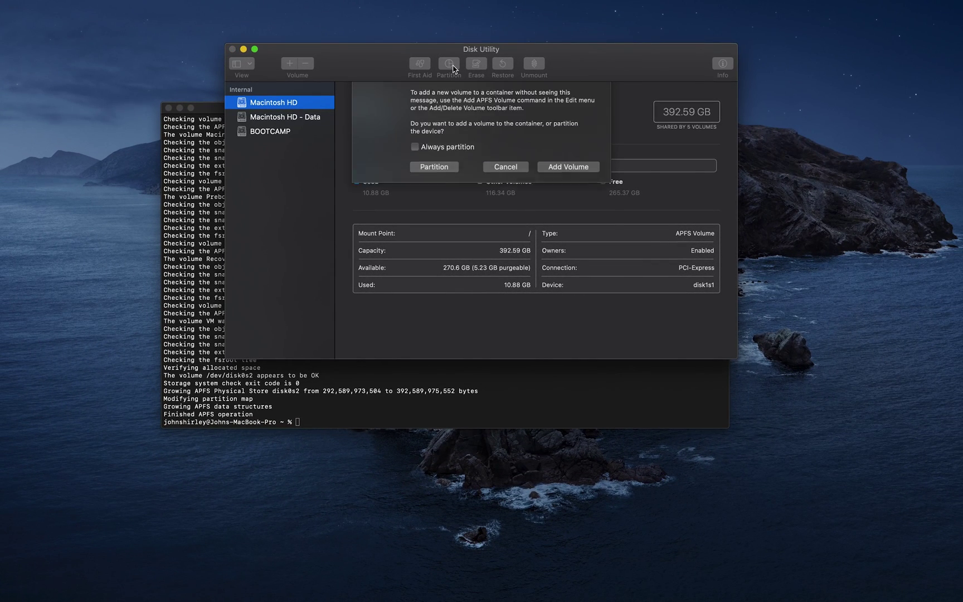
left_click(444, 214)
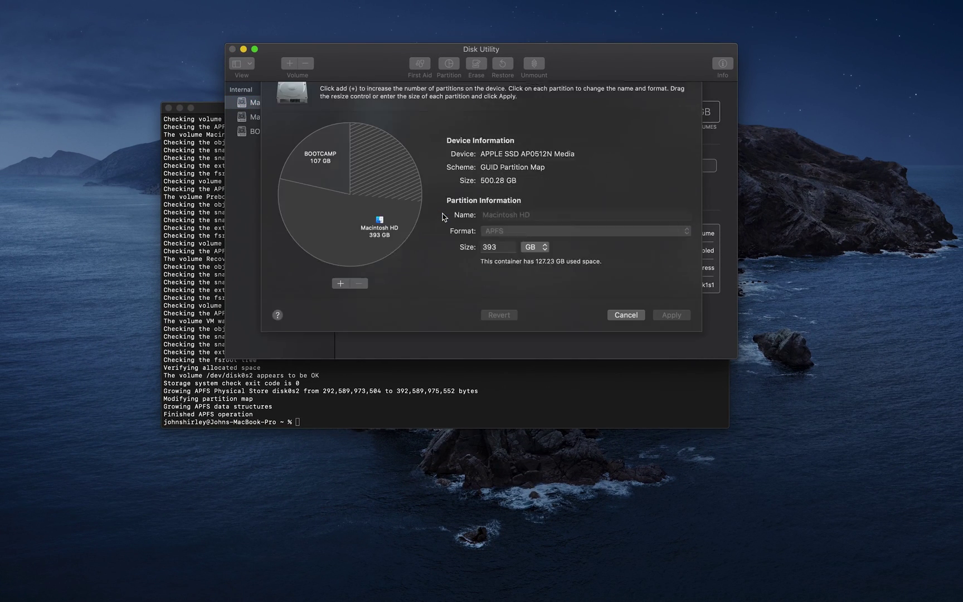